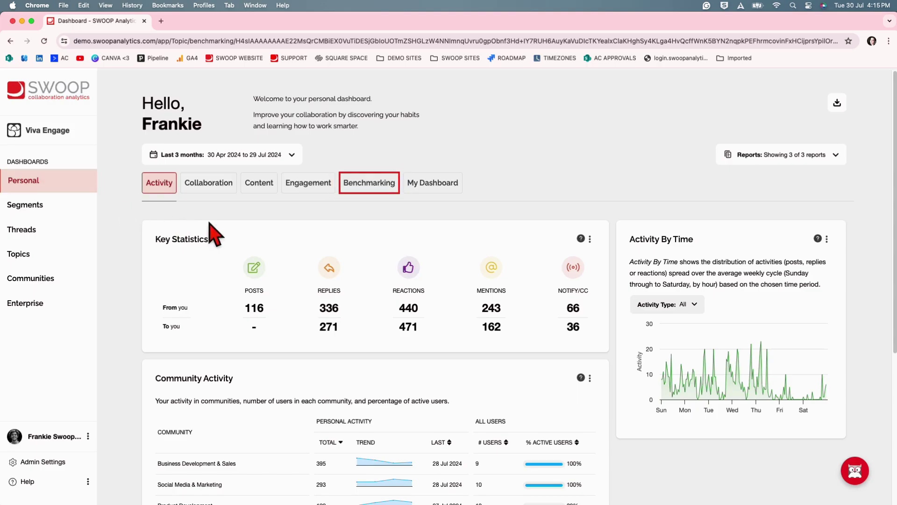
- Create a new personal benchmarking list named "Senior Leadership Team"
left_click(368, 186)
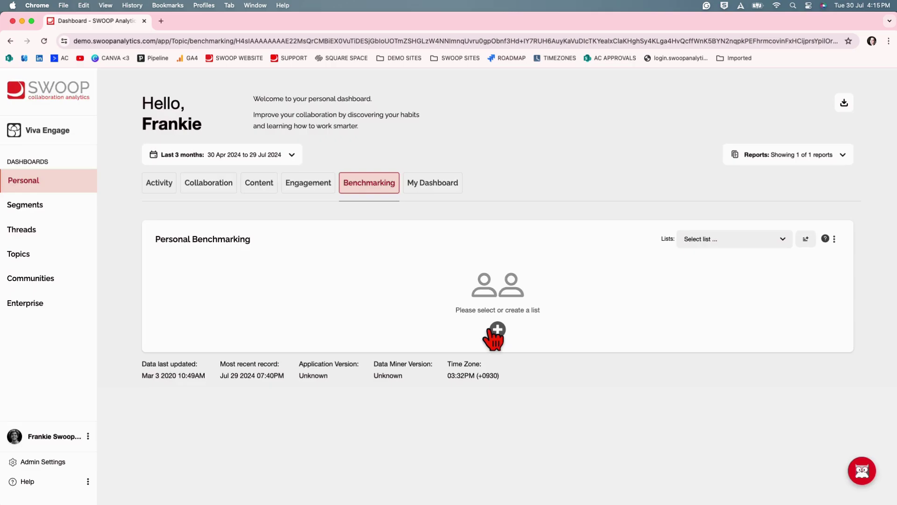
left_click(494, 333)
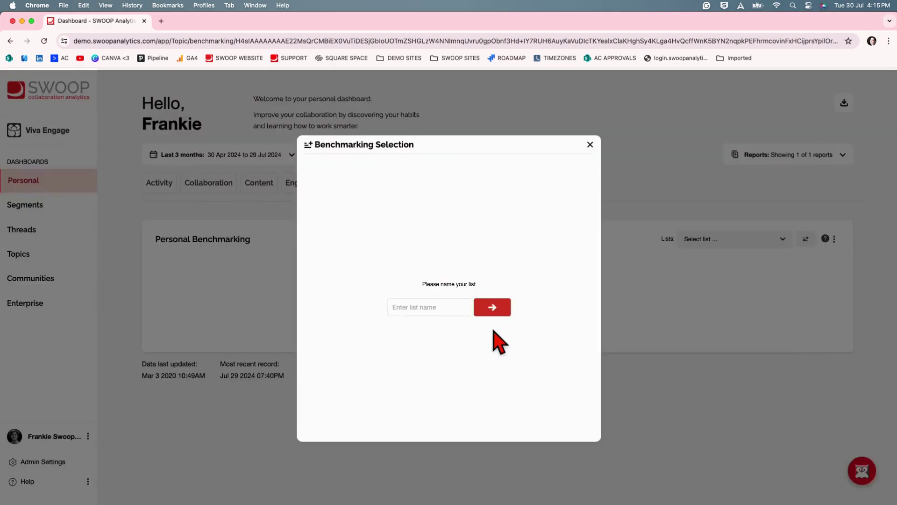
left_click(456, 309)
type("Senior Leadership Team")
left_click(491, 312)
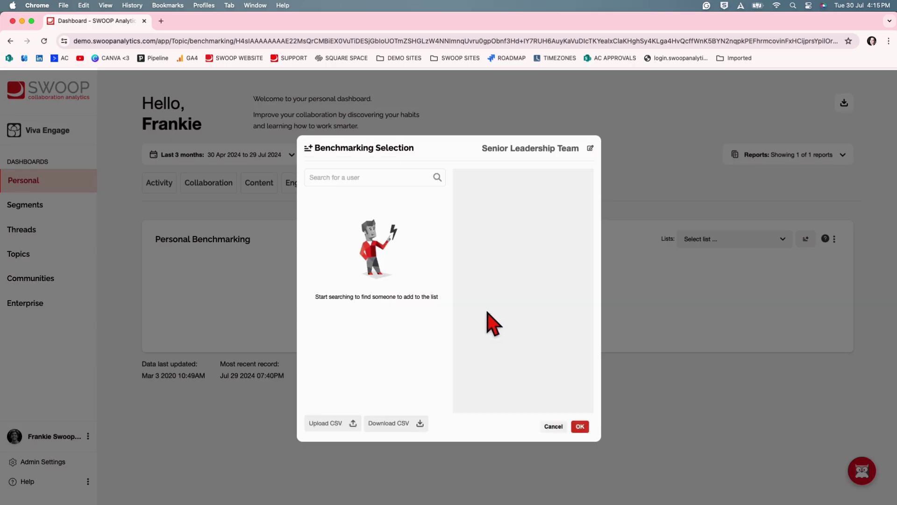
- Search the users for "s", add the second, seventh, fifteenth and seventeenth people to the benchmarking list, and save it
left_click(376, 179)
type("s")
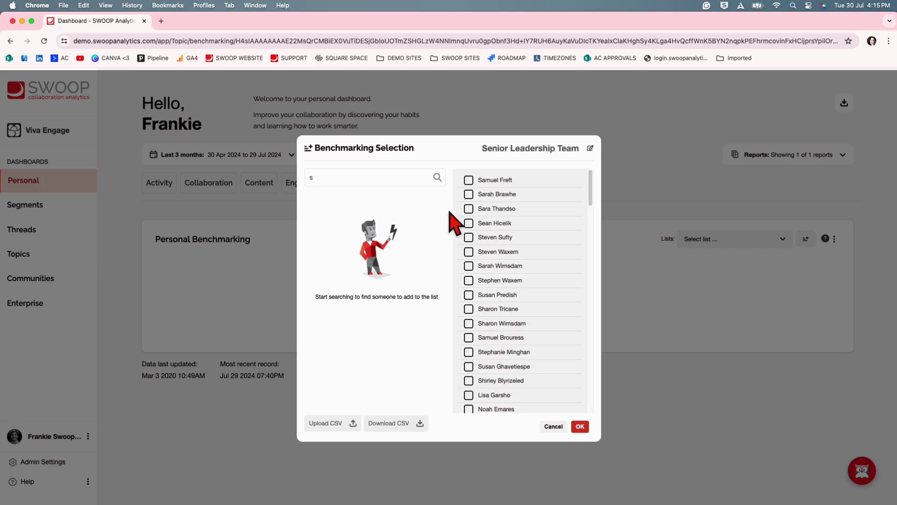
left_click(469, 194)
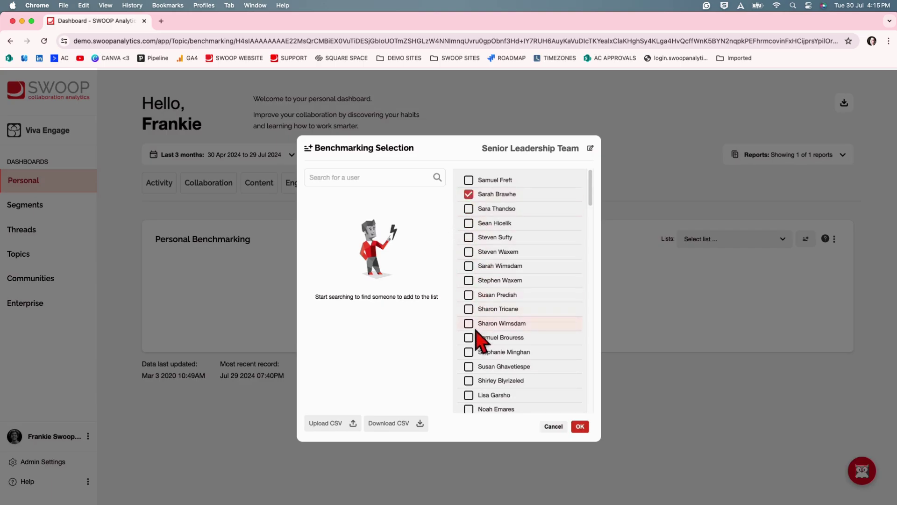
left_click(469, 380)
left_click(469, 409)
left_click(469, 266)
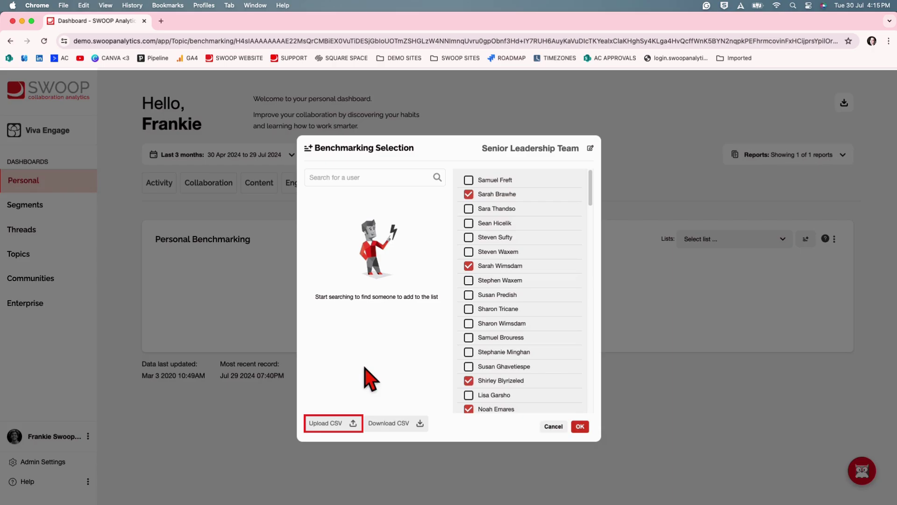
left_click(580, 426)
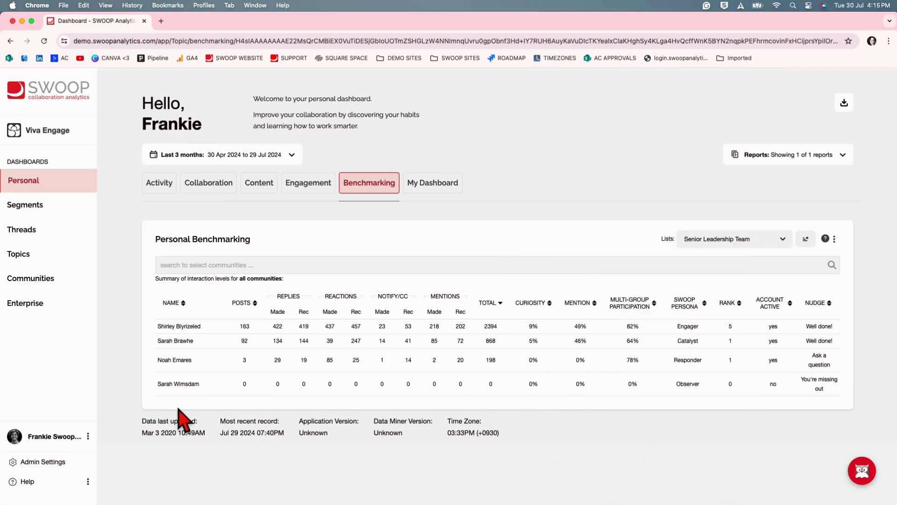
- Open the activity dashboard of the second person in the benchmarking table and sort their Community Activity by total, lowest first
left_click(182, 341)
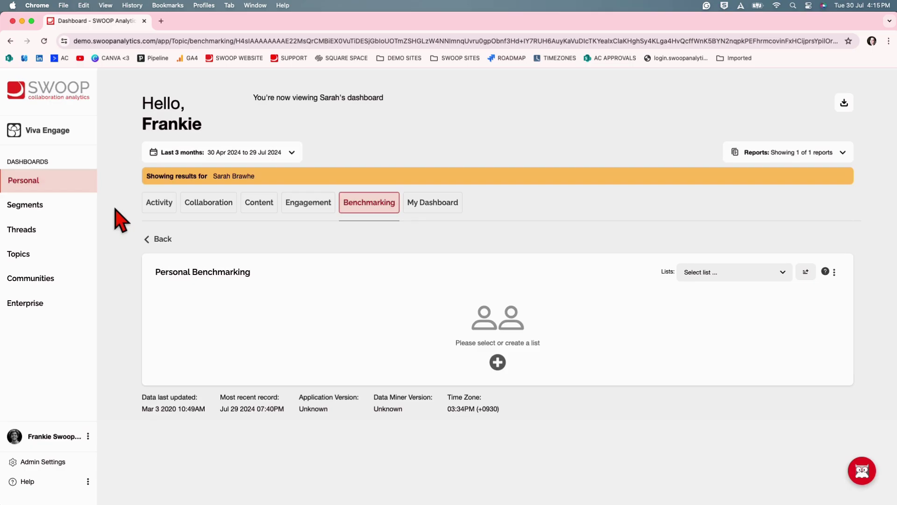
left_click(155, 204)
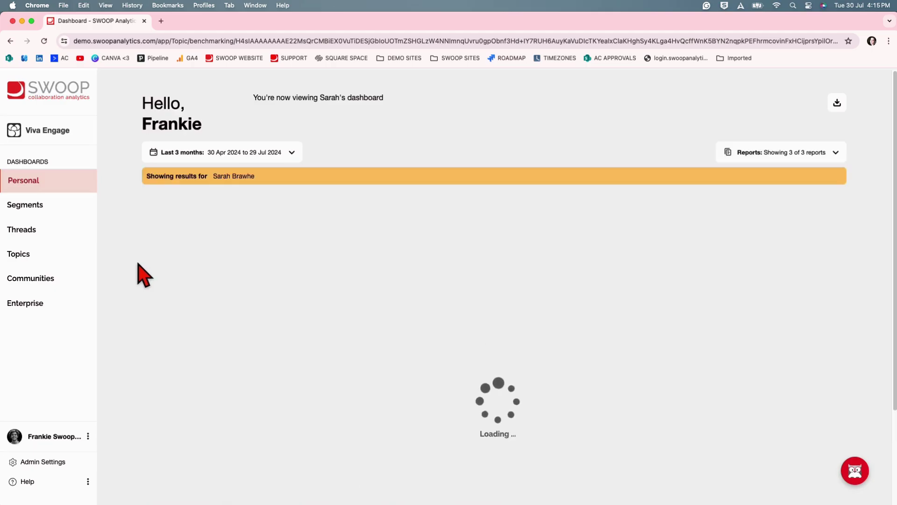
scroll(122, 295, "down", 4)
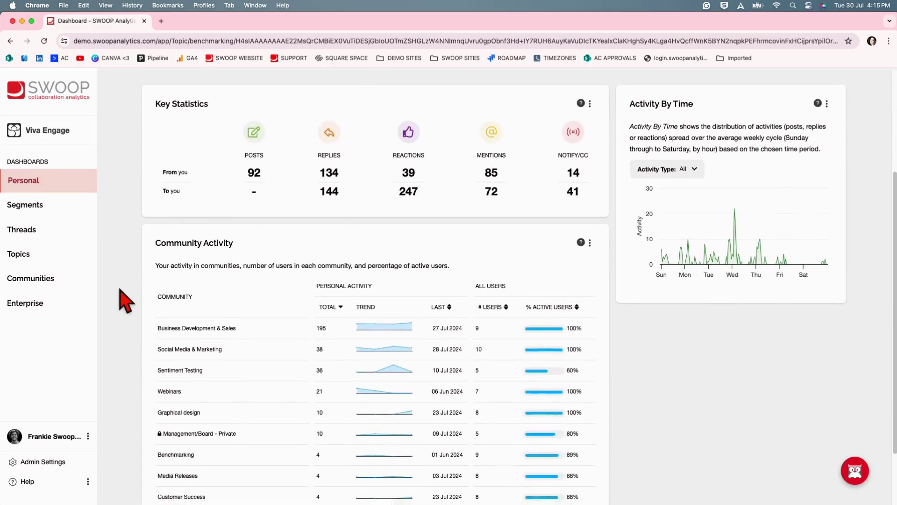
scroll(123, 299, "down", 3)
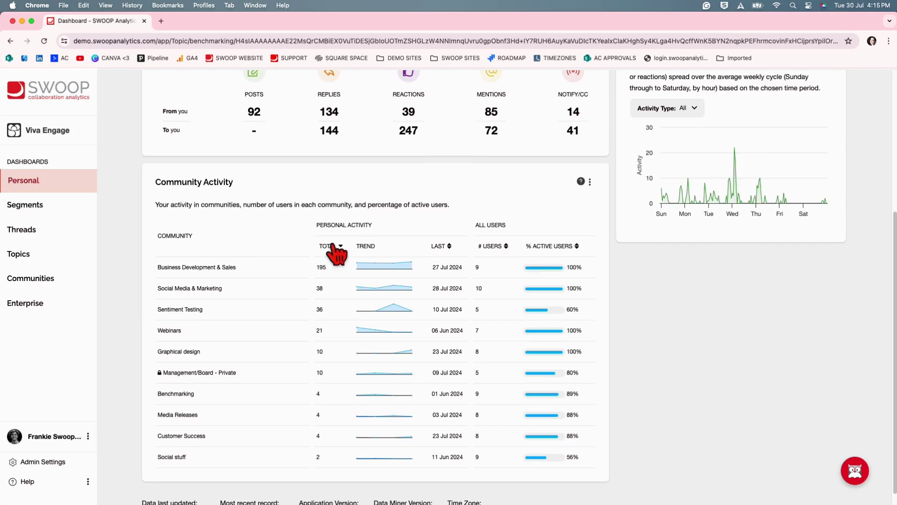
left_click(330, 247)
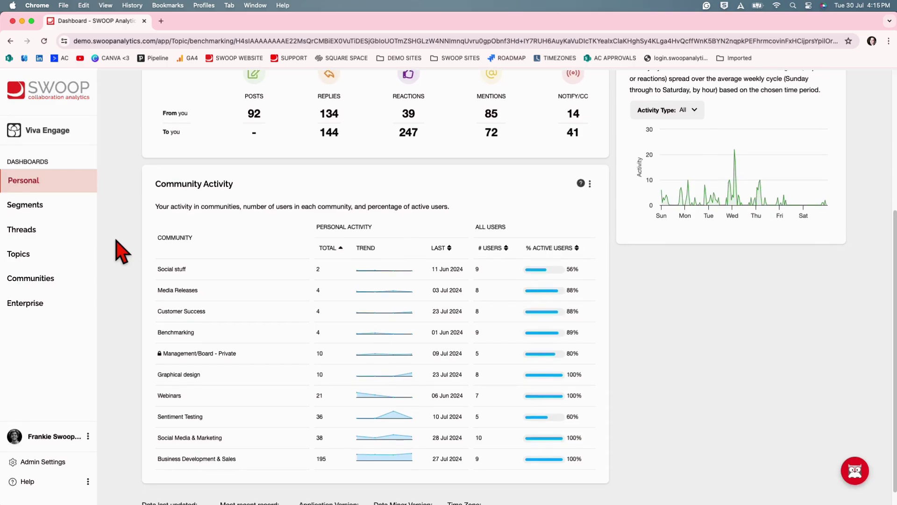
- Review this person's collaboration reports, down to the Multi-Group Participation score
scroll(120, 251, "up", 5)
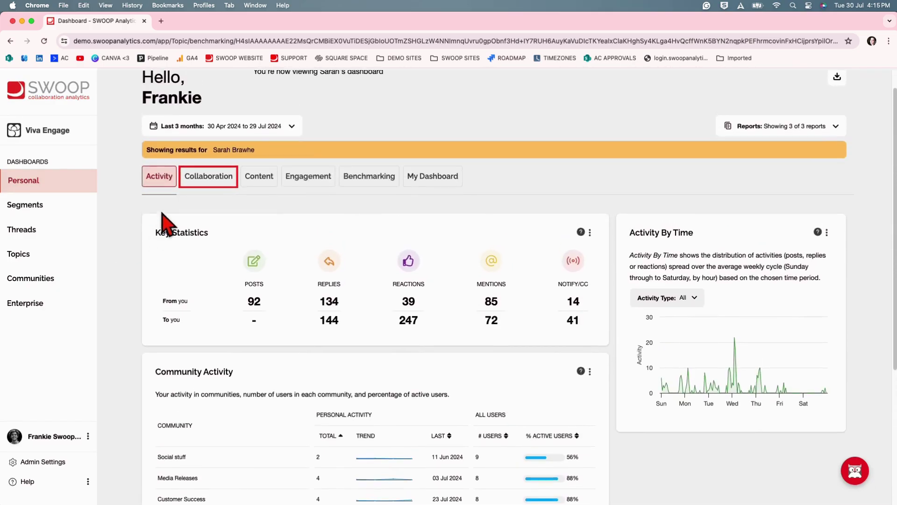
left_click(208, 181)
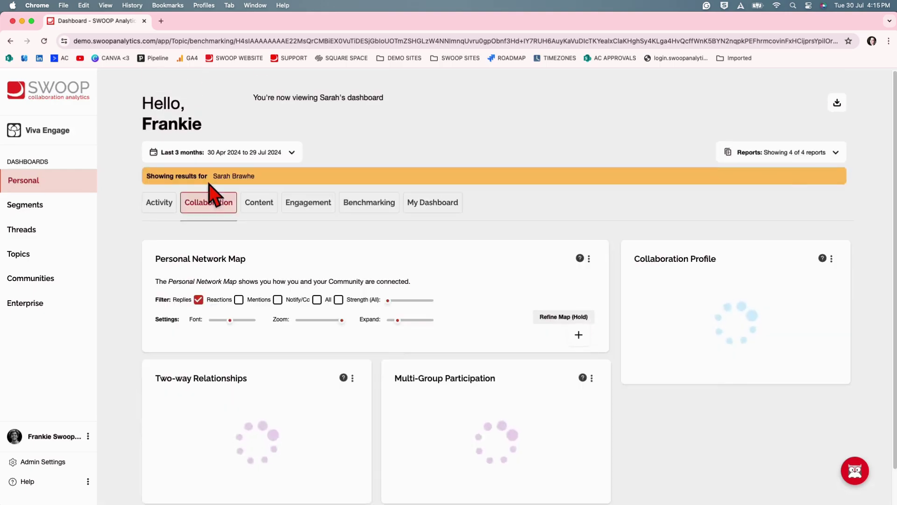
scroll(122, 304, "down", 5)
scroll(126, 311, "down", 4)
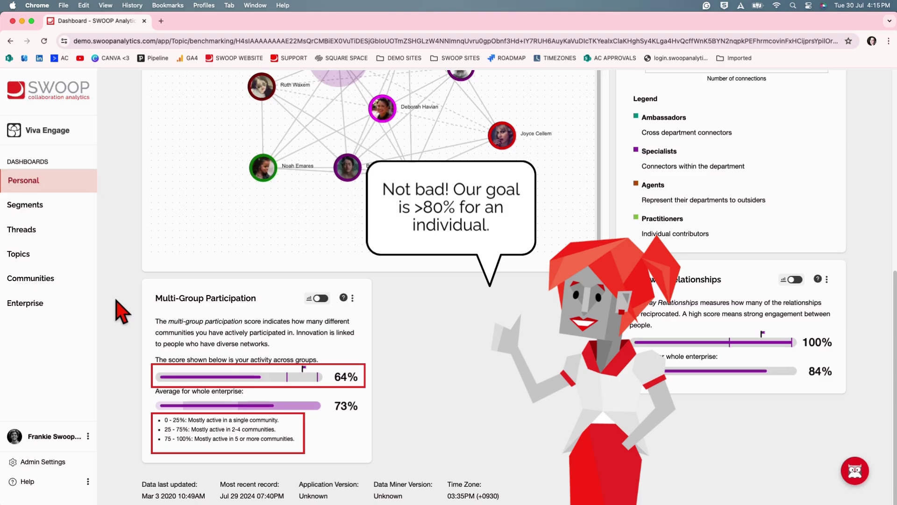
- Examine the Personal Network Map, showing its legend and hiding it again
scroll(120, 310, "up", 5)
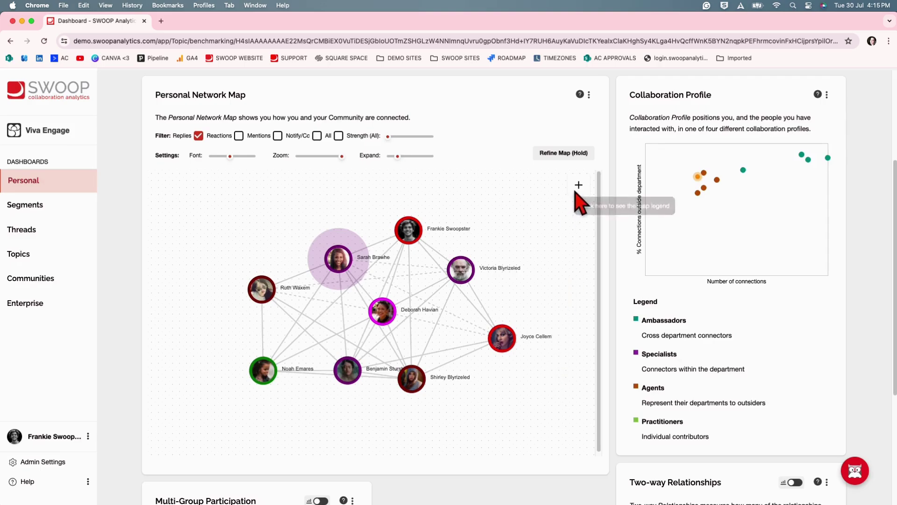
left_click(578, 187)
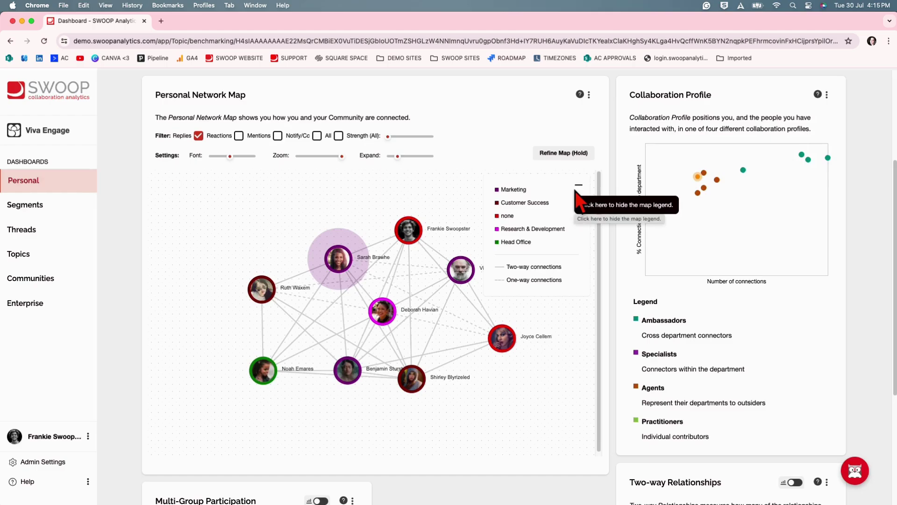
left_click(577, 189)
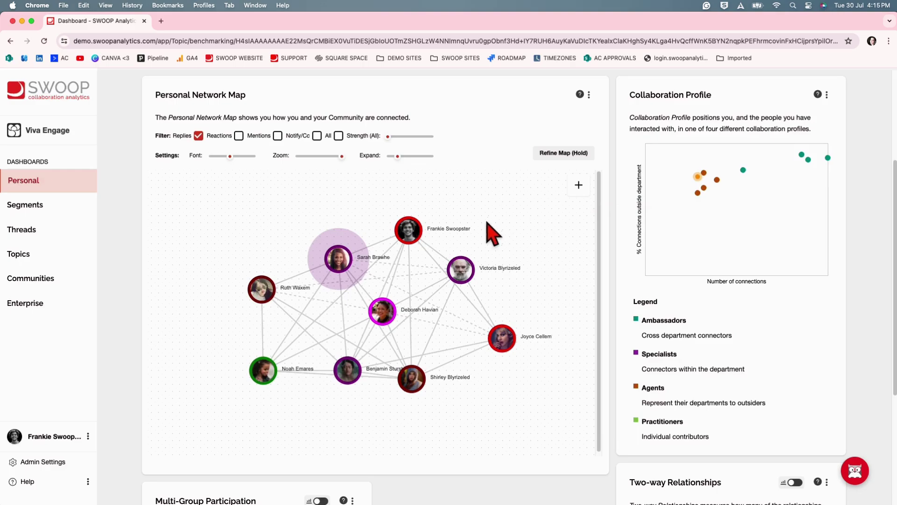
- Display the Individual Benchmarking results for the Marketing (Department) segment
left_click(77, 214)
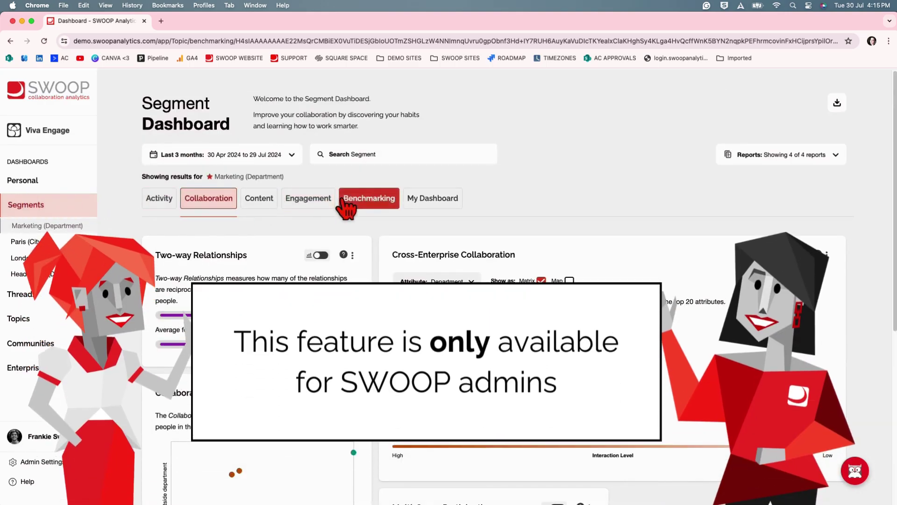
left_click(345, 198)
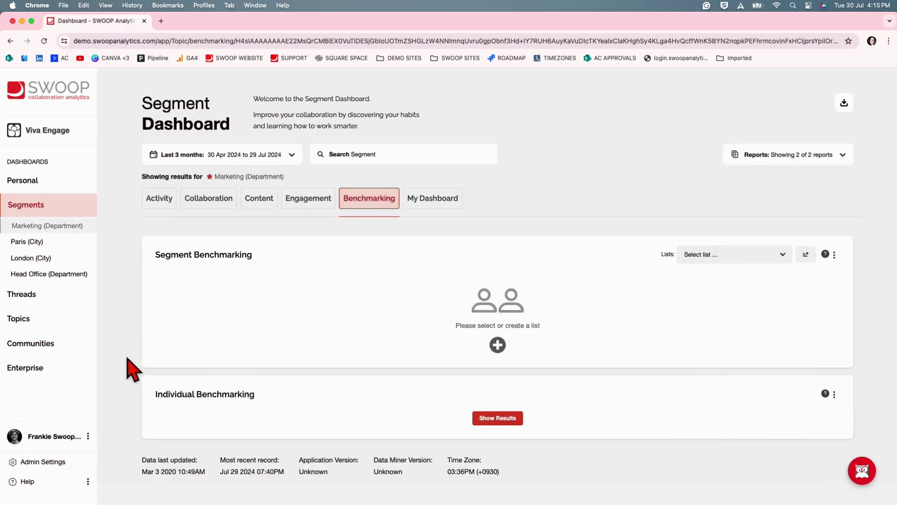
left_click(496, 418)
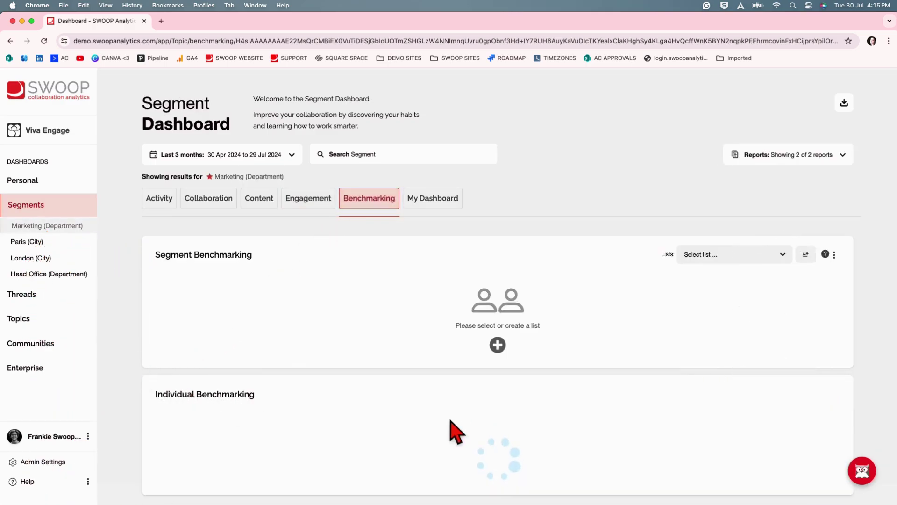
scroll(126, 417, "down", 2)
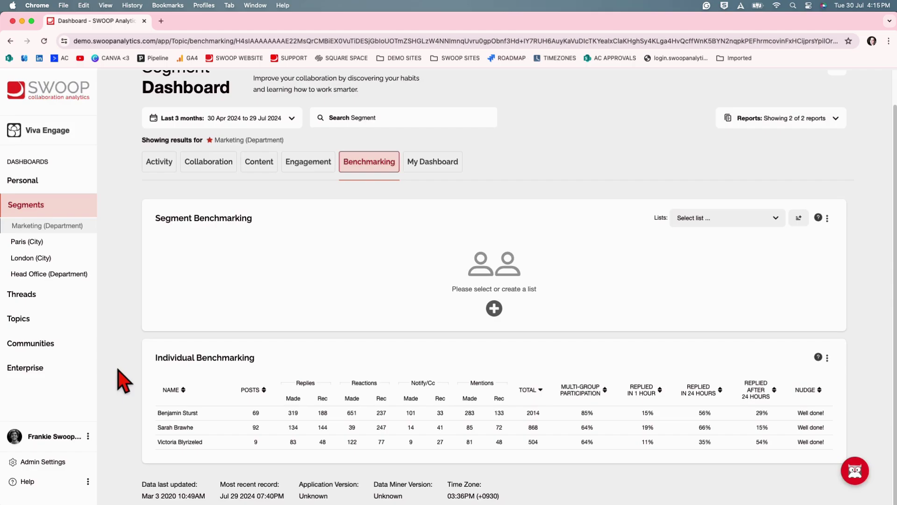
- Display the Individual Benchmarking results for the Thanks (hashtag) topic
left_click(79, 323)
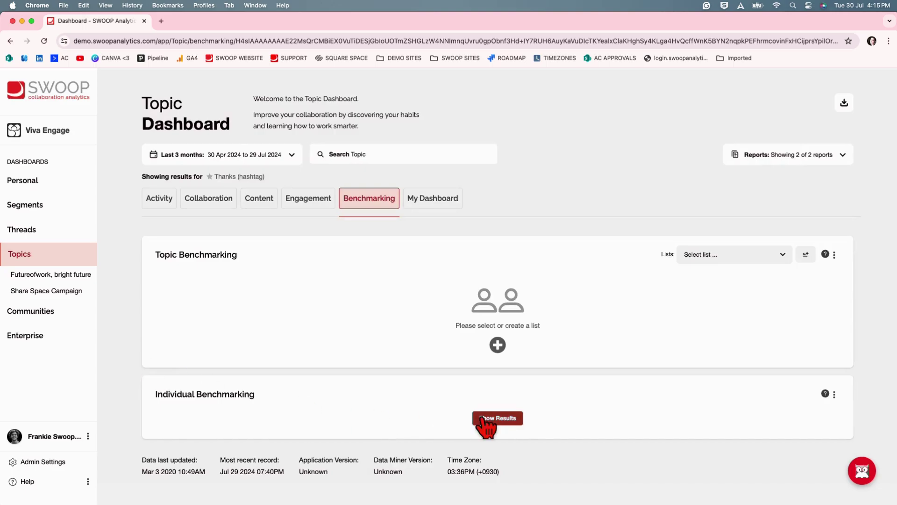
left_click(478, 417)
scroll(127, 431, "down", 3)
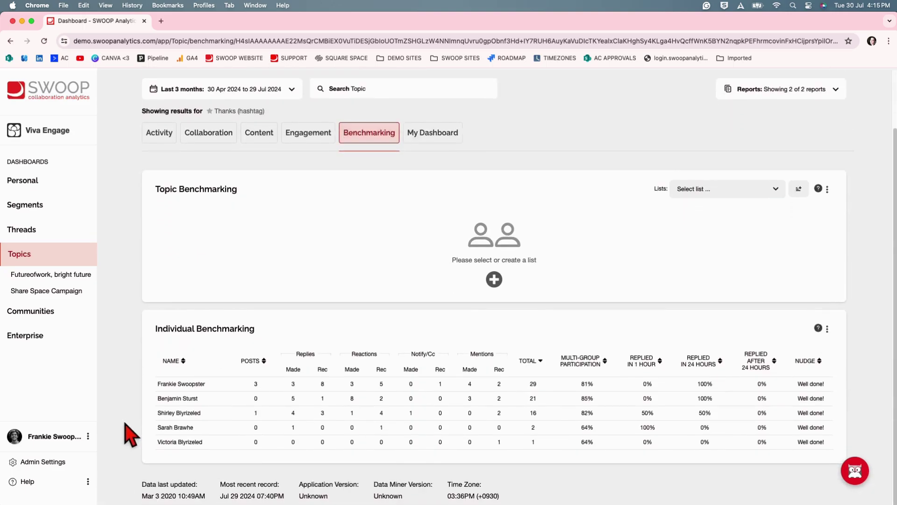